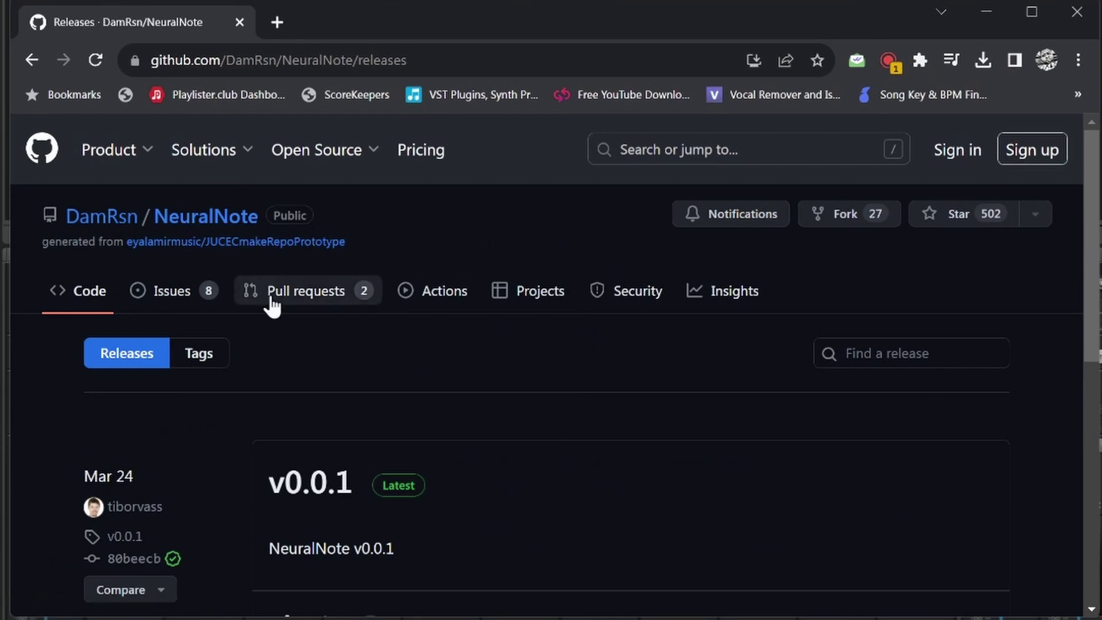
Scroll the NeuralNote releases page down to the v0.0.1 Assets downloads.
scroll(270, 383, "down", 5)
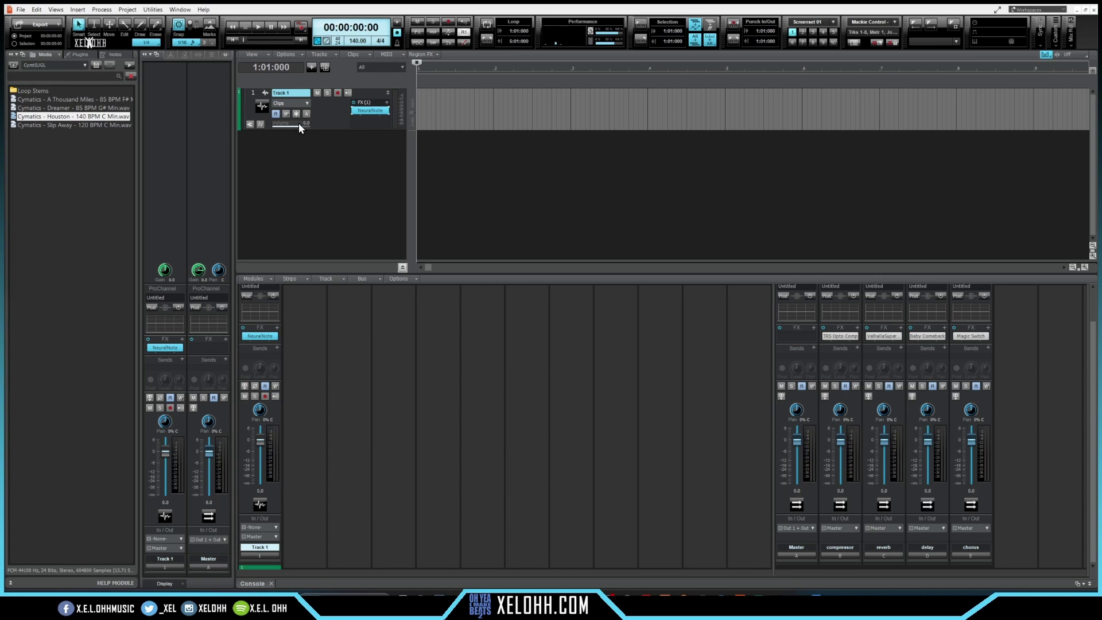
Insert a second audio track, expand Track 2, and browse its Audio FX menu to NeuralNote.
right_click(315, 153)
left_click(345, 175)
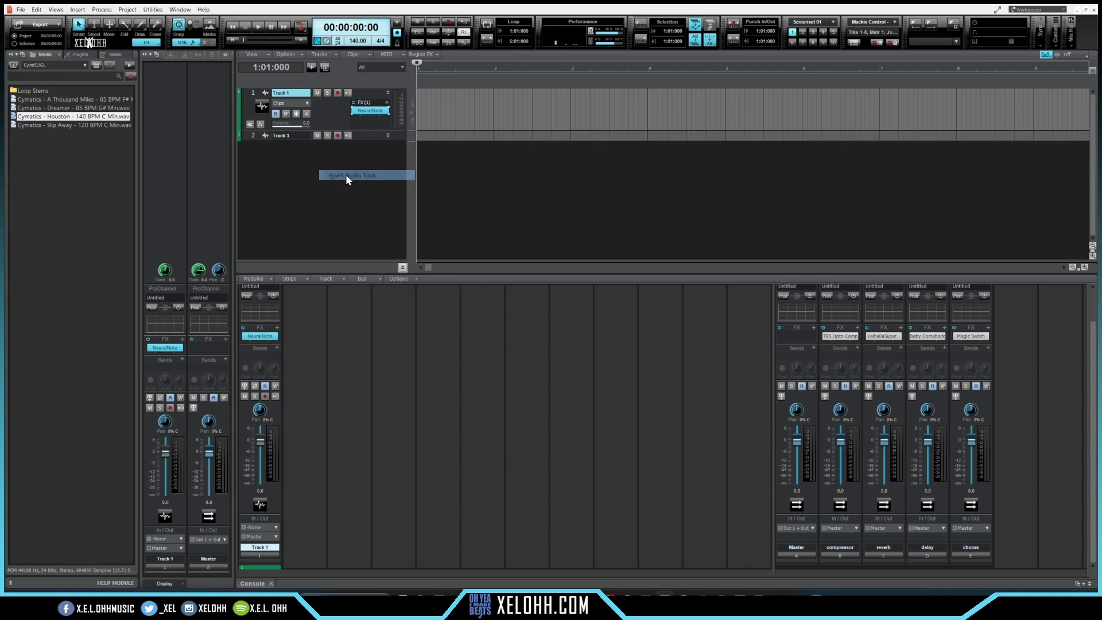
left_click(387, 136)
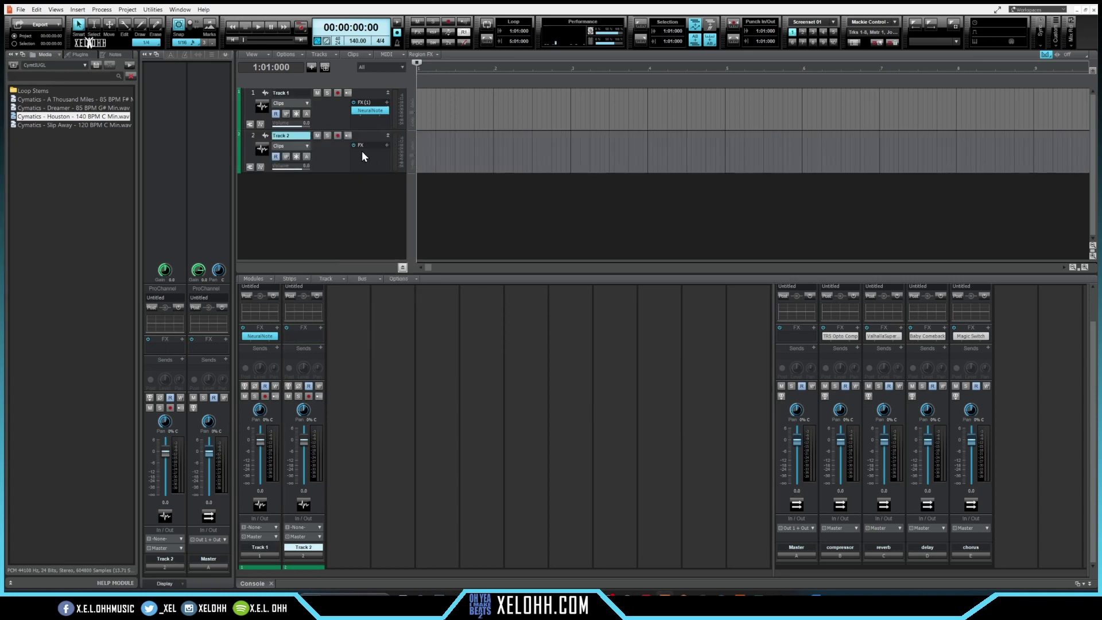
left_click(387, 145)
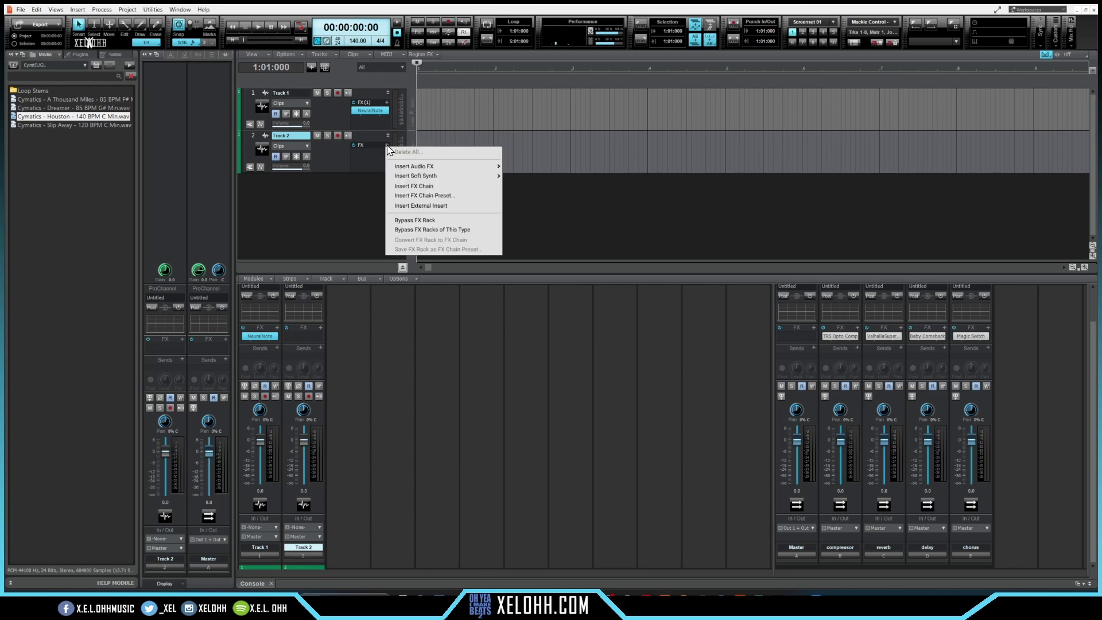
mouse_move(433, 167)
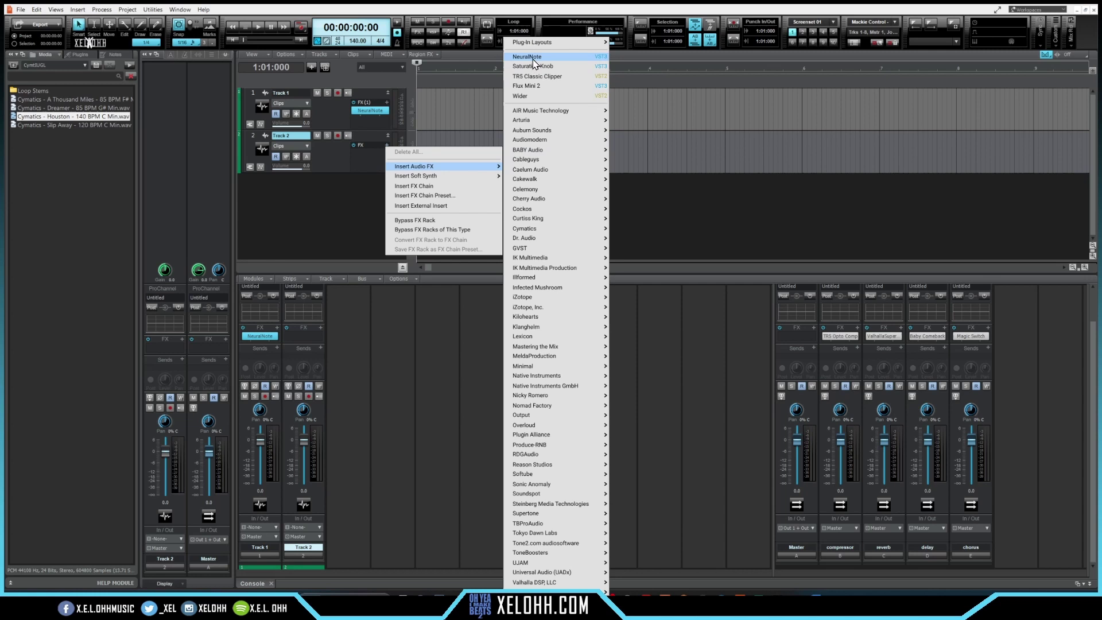
mouse_move(522, 240)
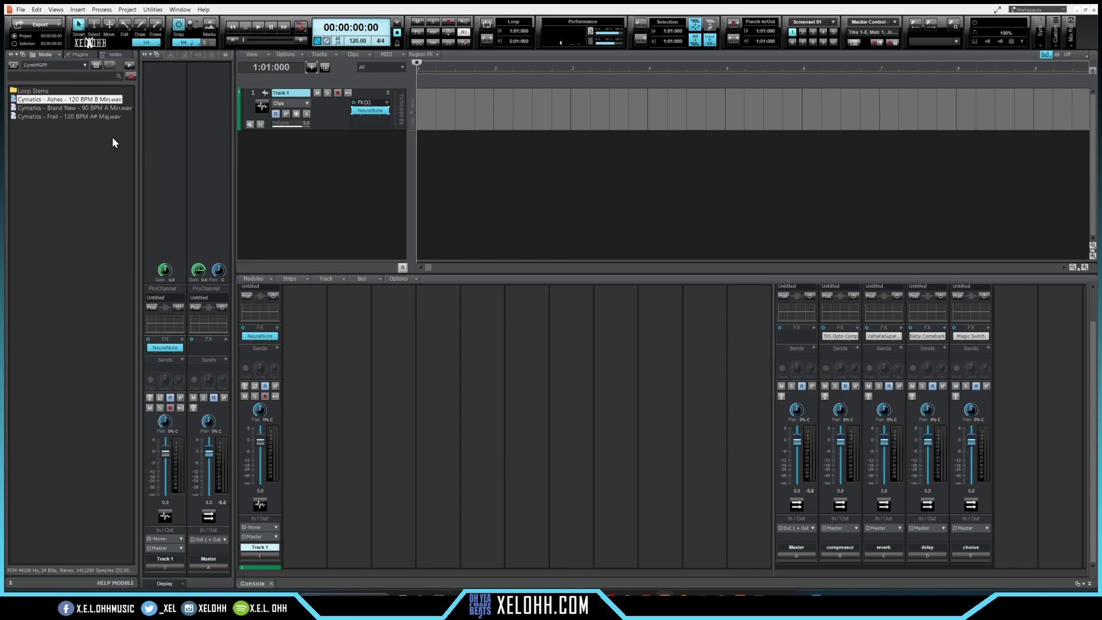
Drag the Cymatics Ashes 120 BPM B Min loop onto a new track and audition it.
left_click_drag(34, 100, 339, 167)
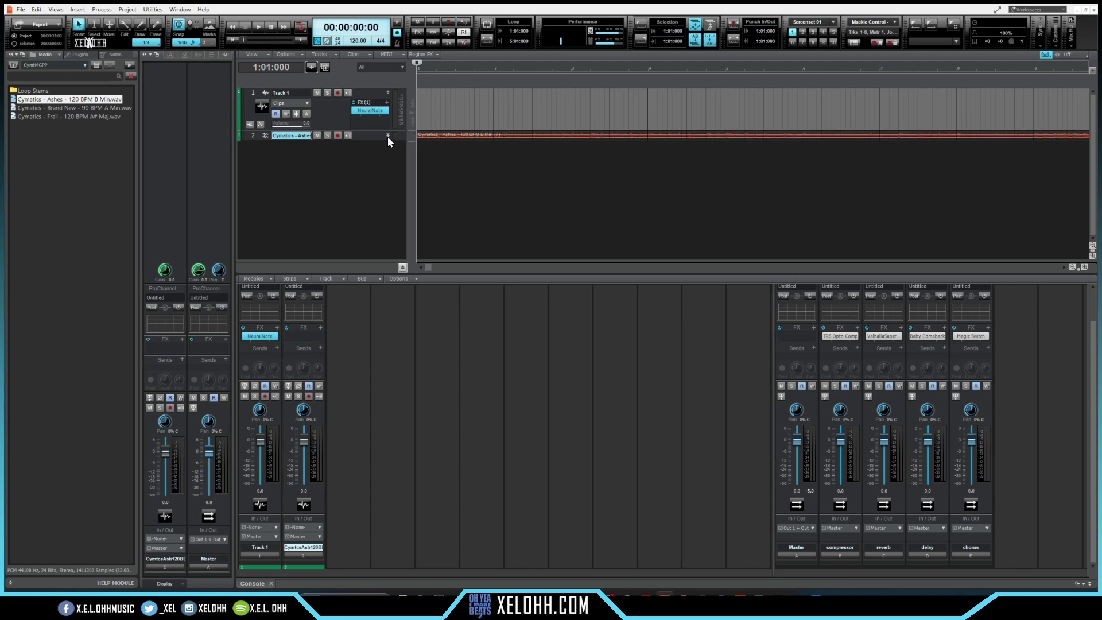
left_click(387, 135)
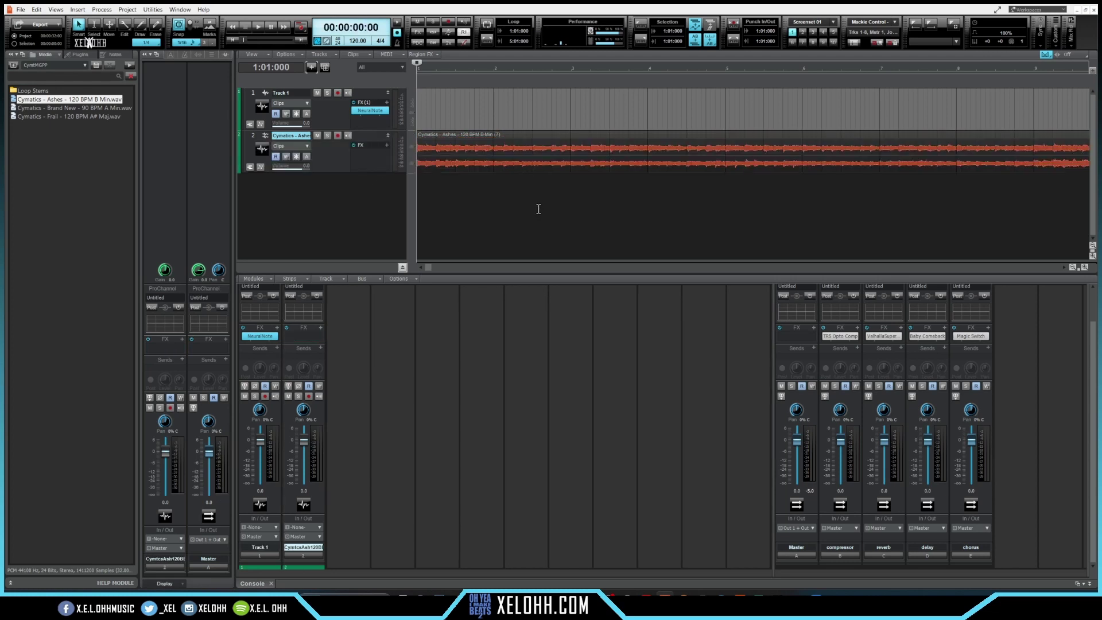
key("space")
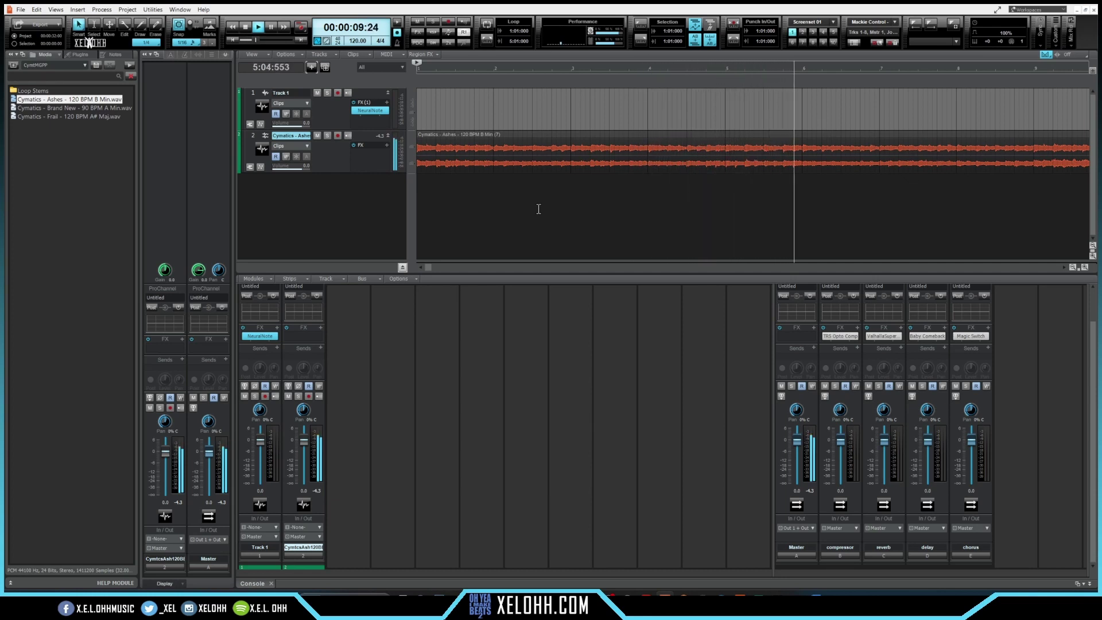
key("space")
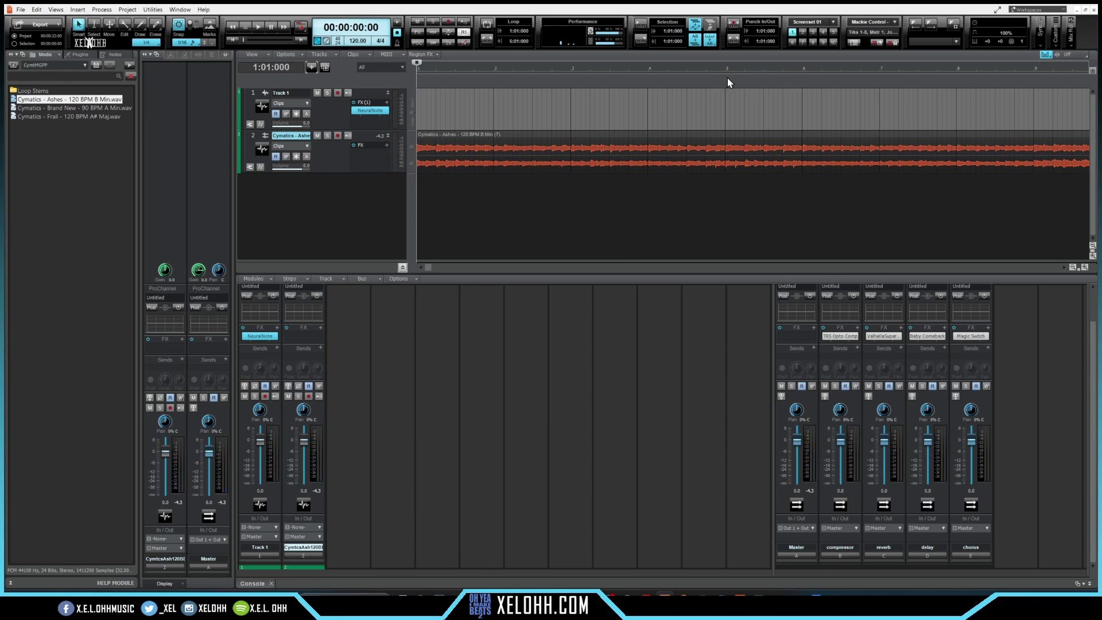
Split the Ashes clip at bar 5 and delete the part after it.
left_click(725, 111)
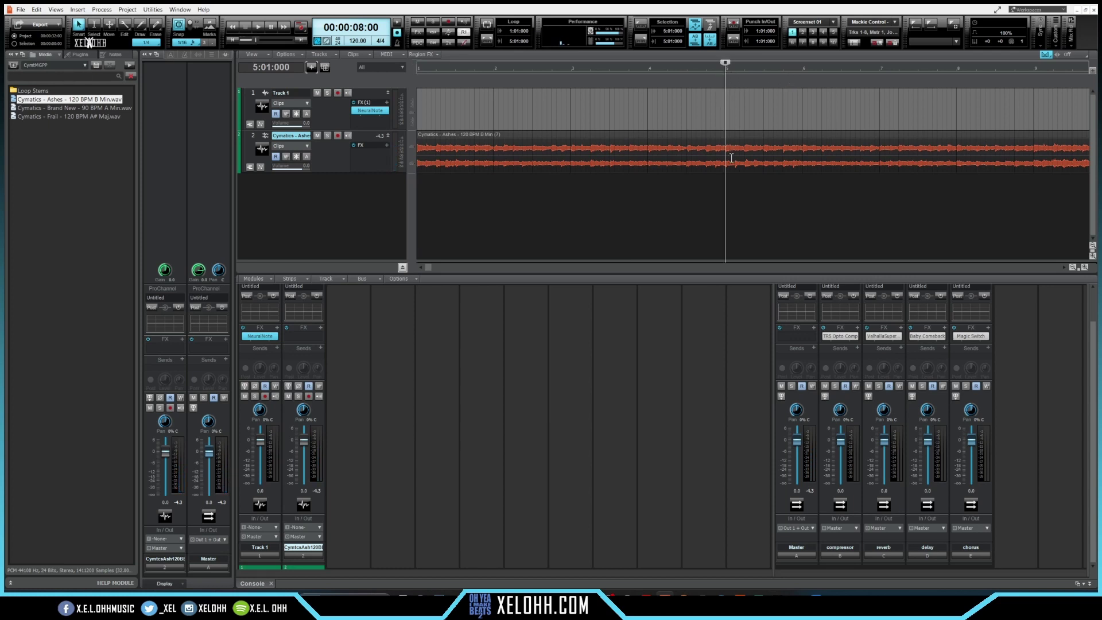
left_click(744, 139)
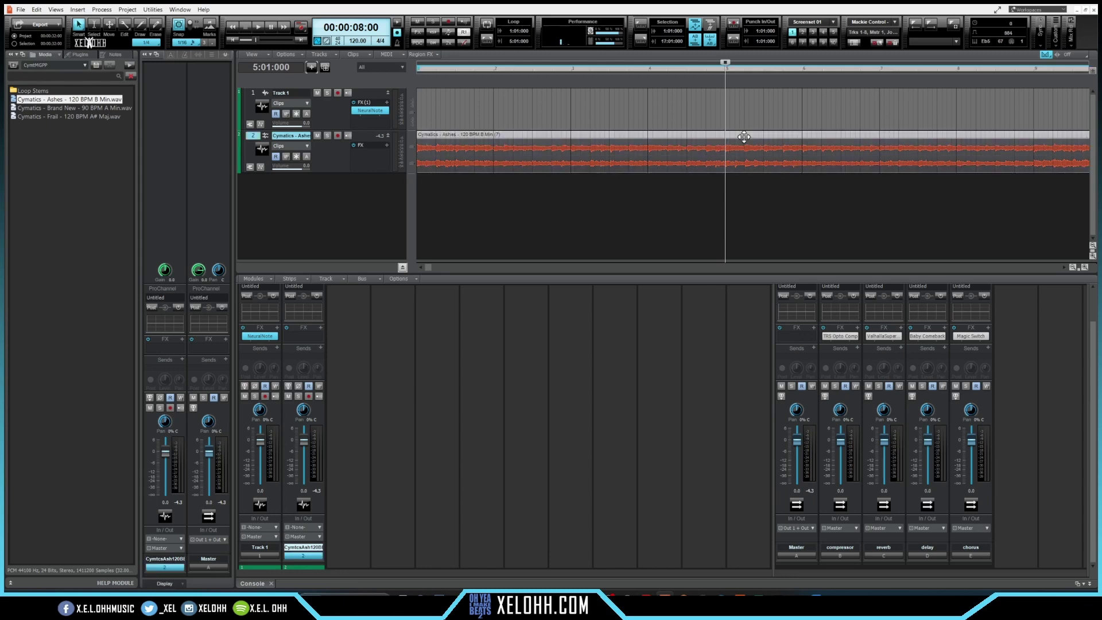
key("s")
right_click(749, 140)
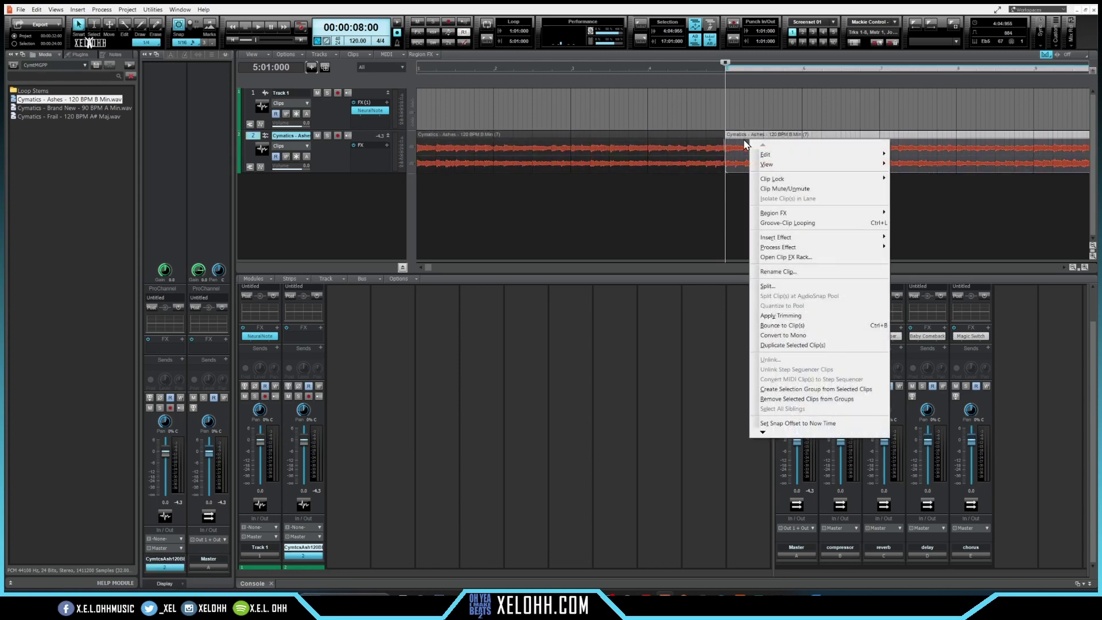
key("Delete")
left_click(611, 140)
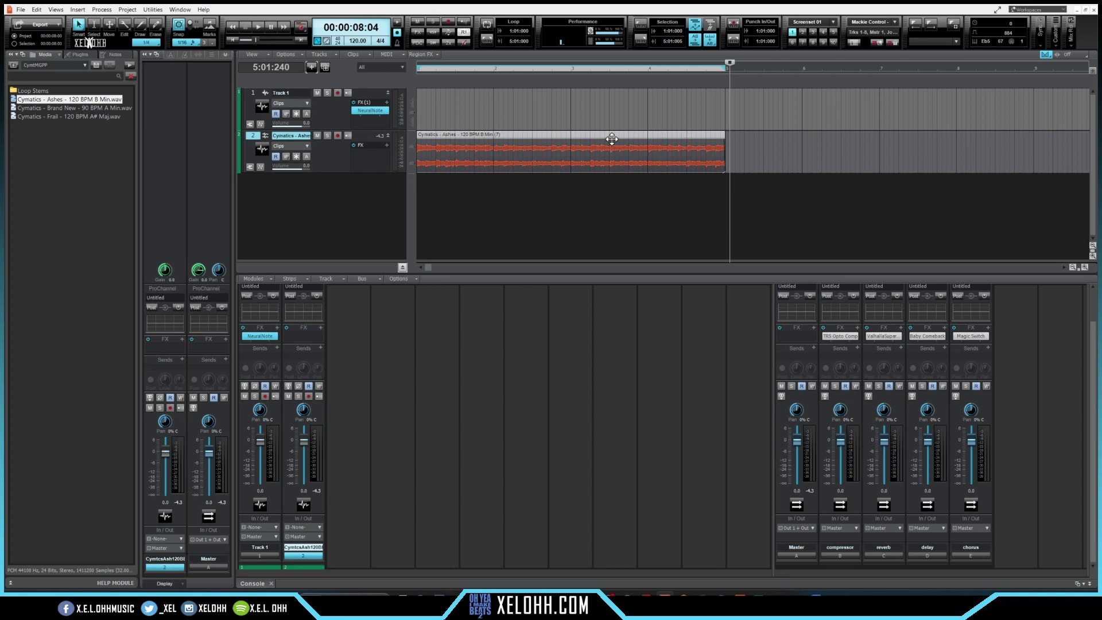
Load the trimmed Ashes loop into NeuralNote on Track 1 and set Pitch Bend to No Pitch Bend.
double_click(364, 111)
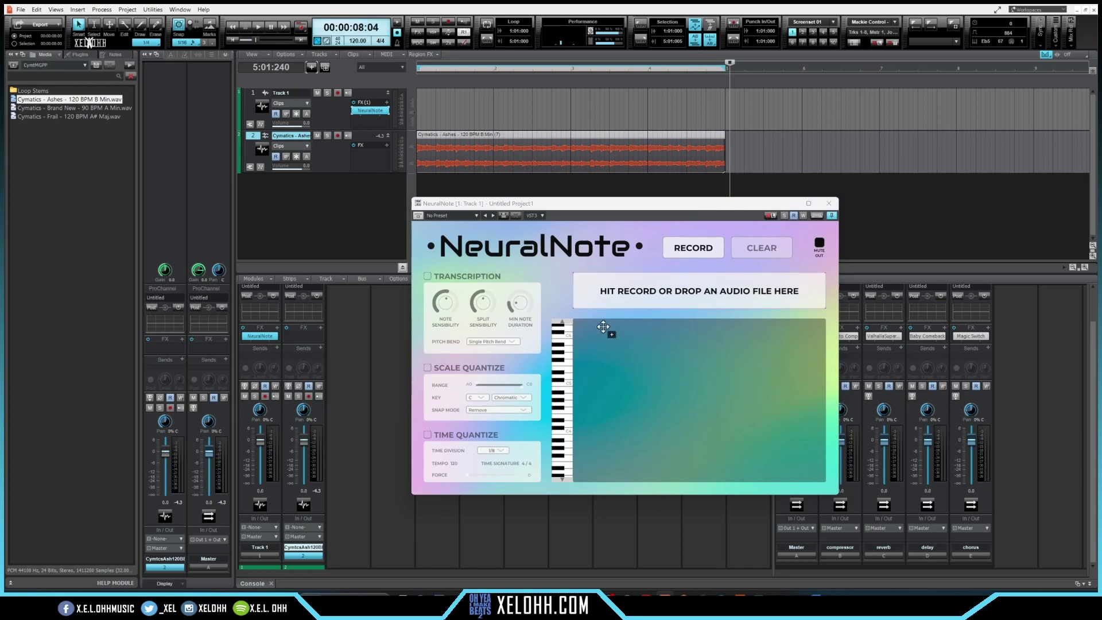
left_click_drag(616, 327, 616, 327)
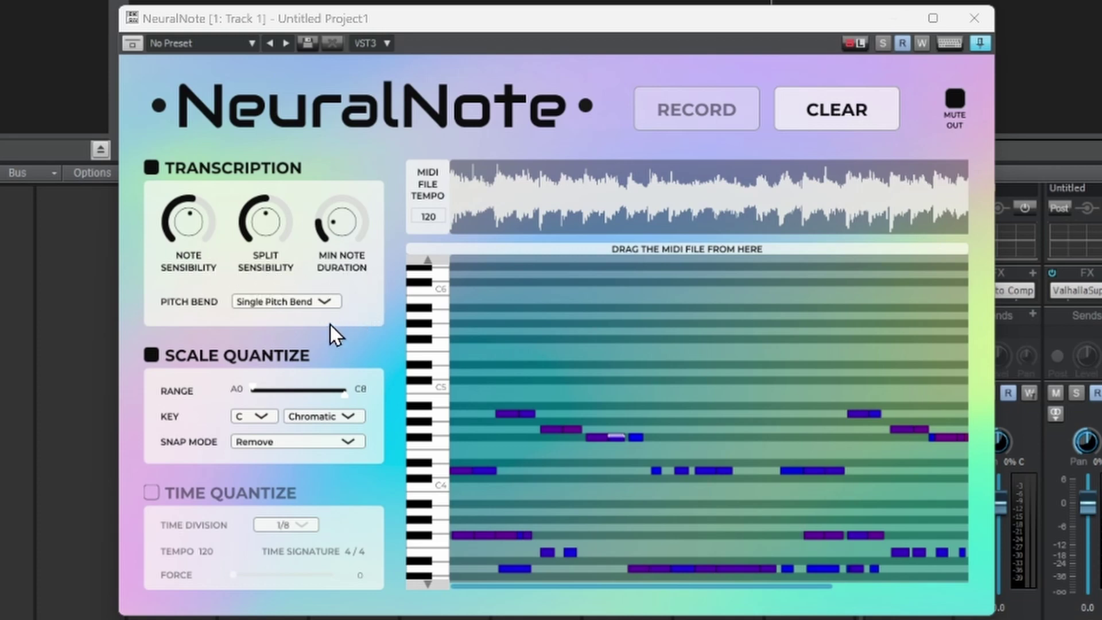
left_click(322, 303)
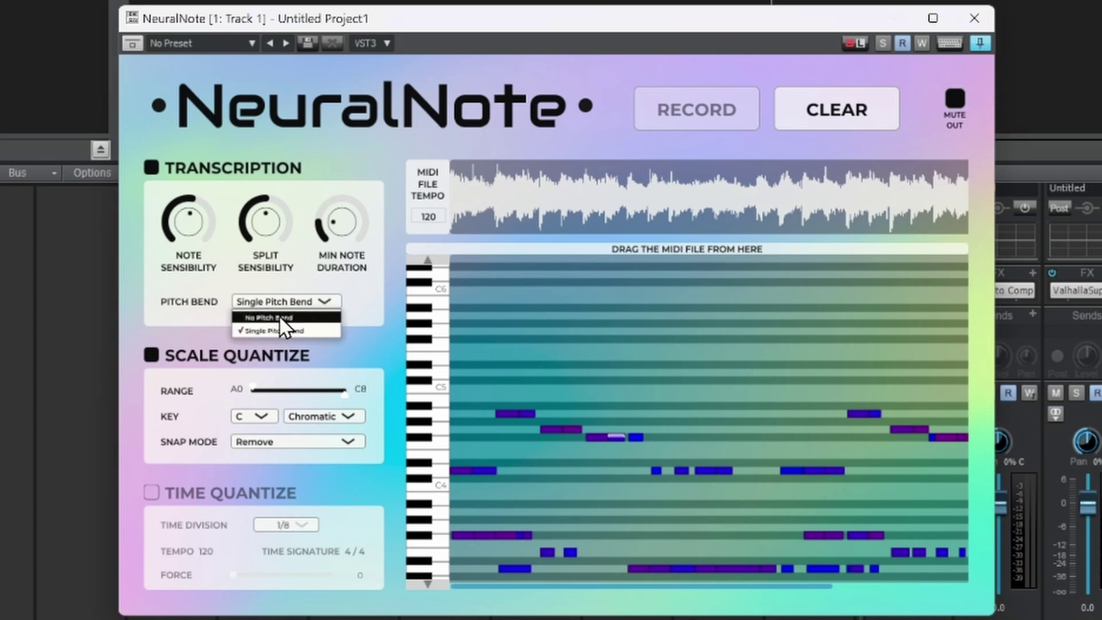
left_click(280, 317)
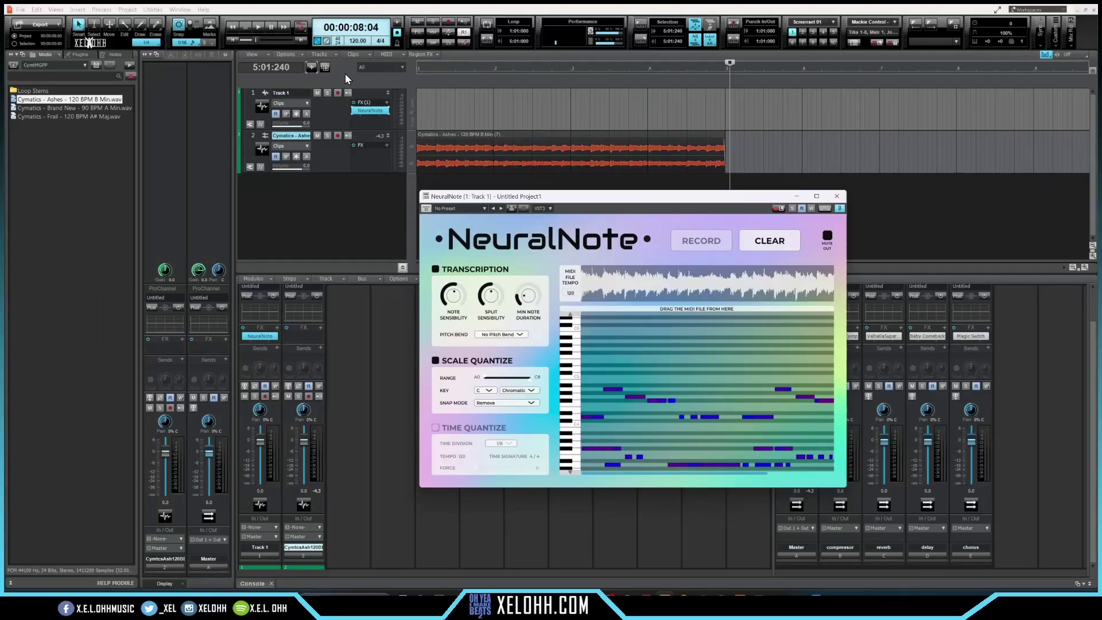
Create a VinylGuitar instrument track, drag NeuralNote's MIDI transcription onto it, and close NeuralNote.
left_click(311, 68)
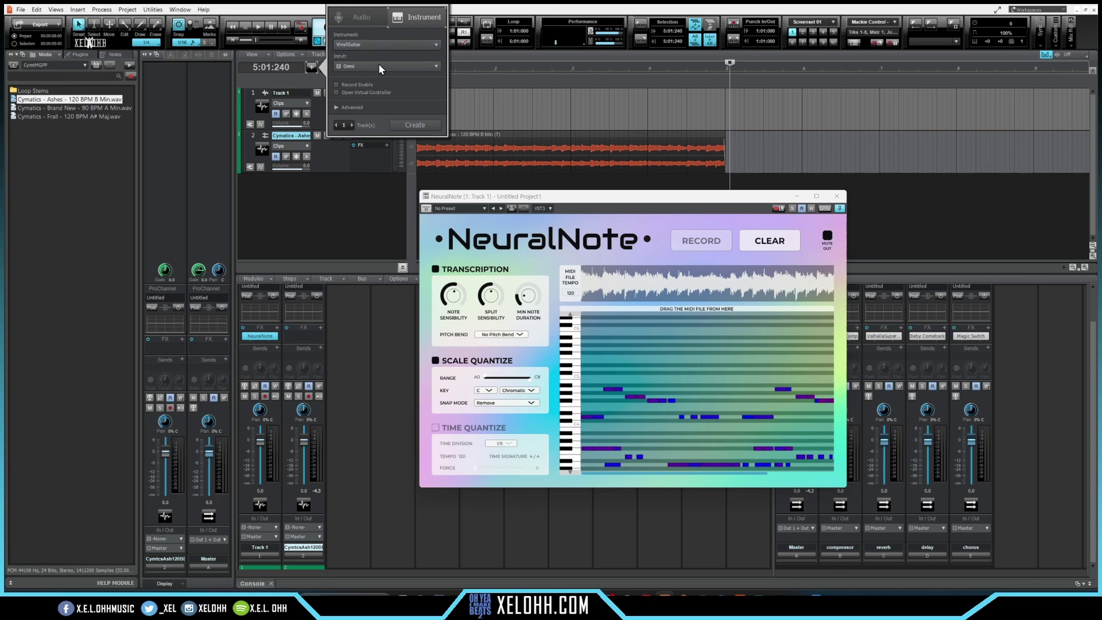
left_click(415, 124)
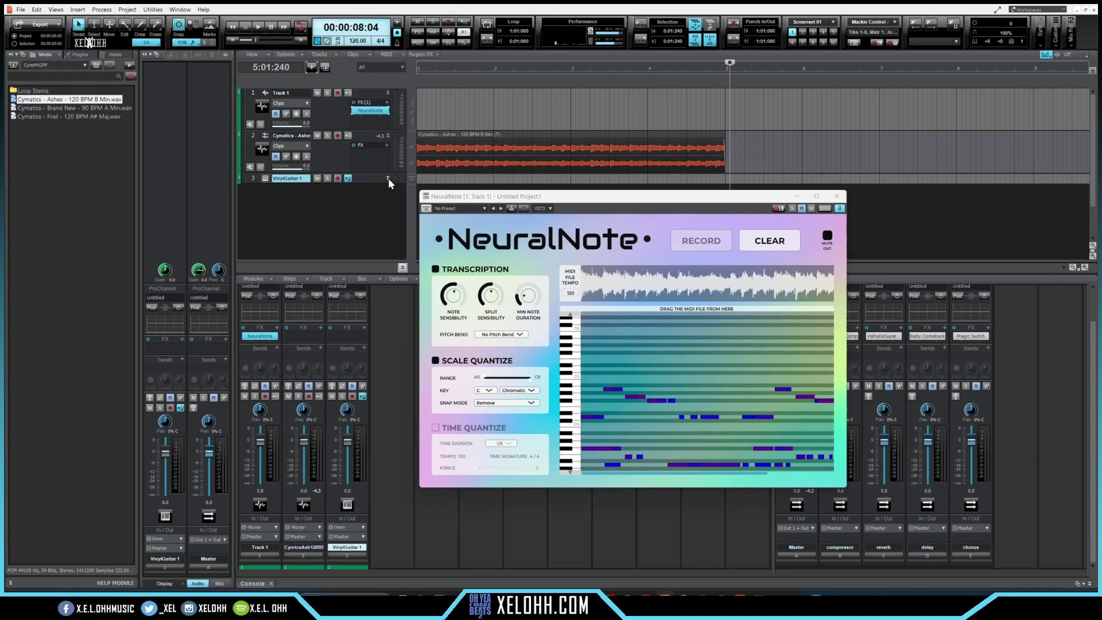
left_click(388, 178)
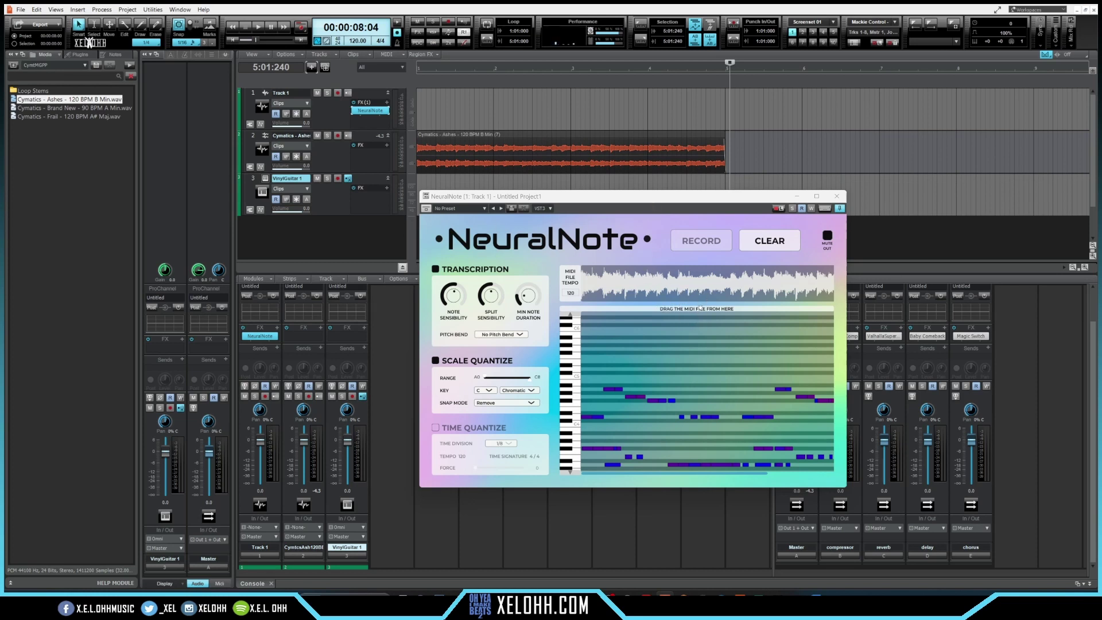
left_click_drag(697, 309, 436, 183)
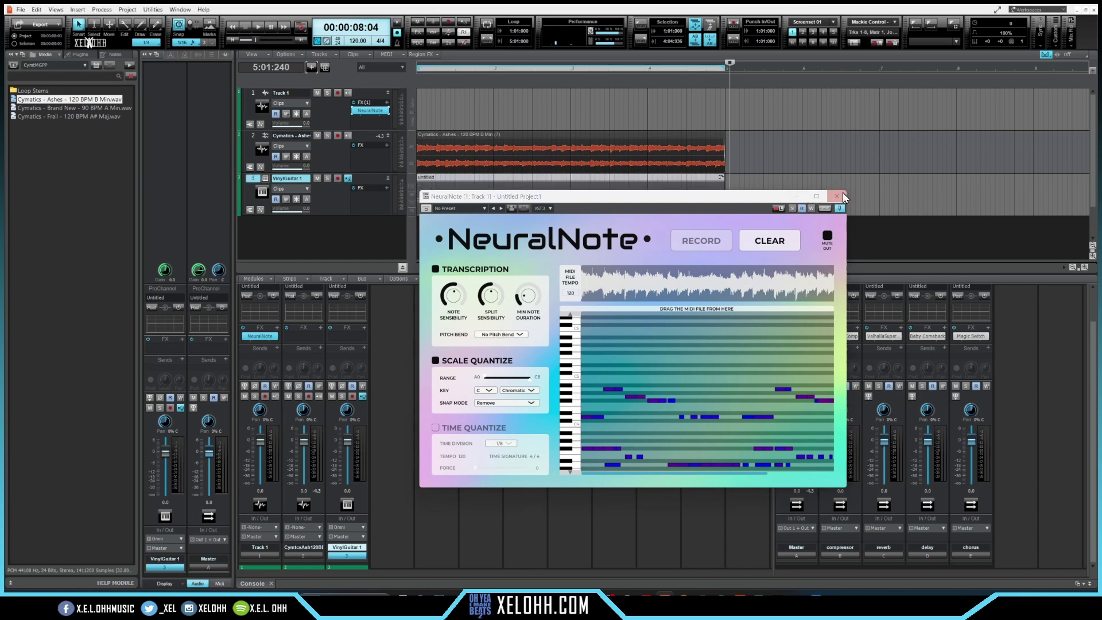
left_click(837, 197)
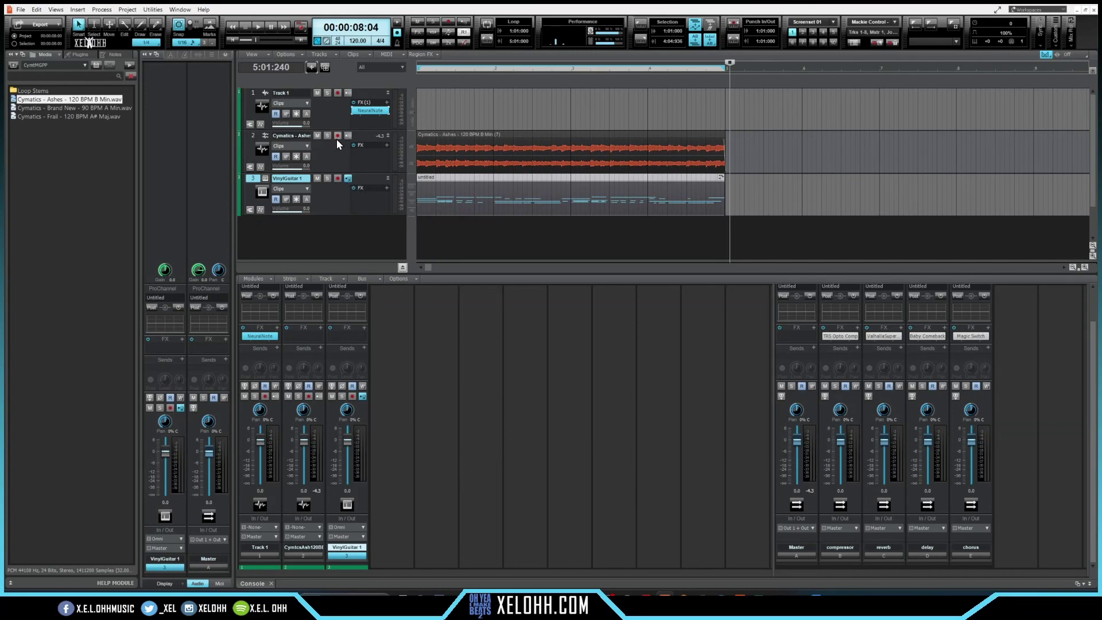
Mute the original Ashes audio track and play the transcription, then solo a track and replay.
left_click(318, 137)
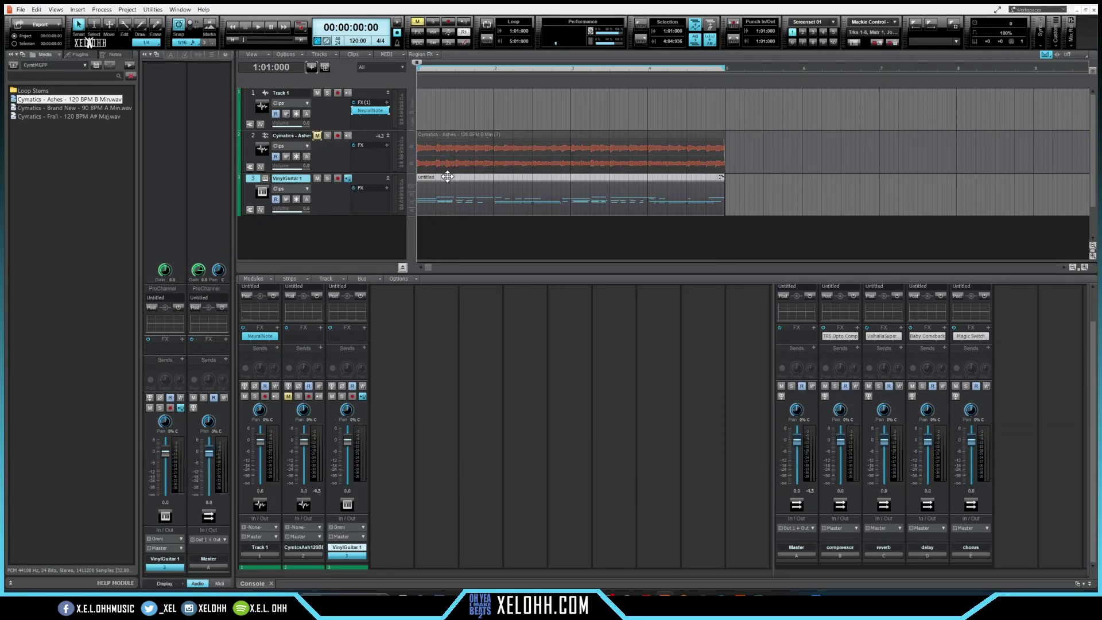
key("space")
left_click(327, 136)
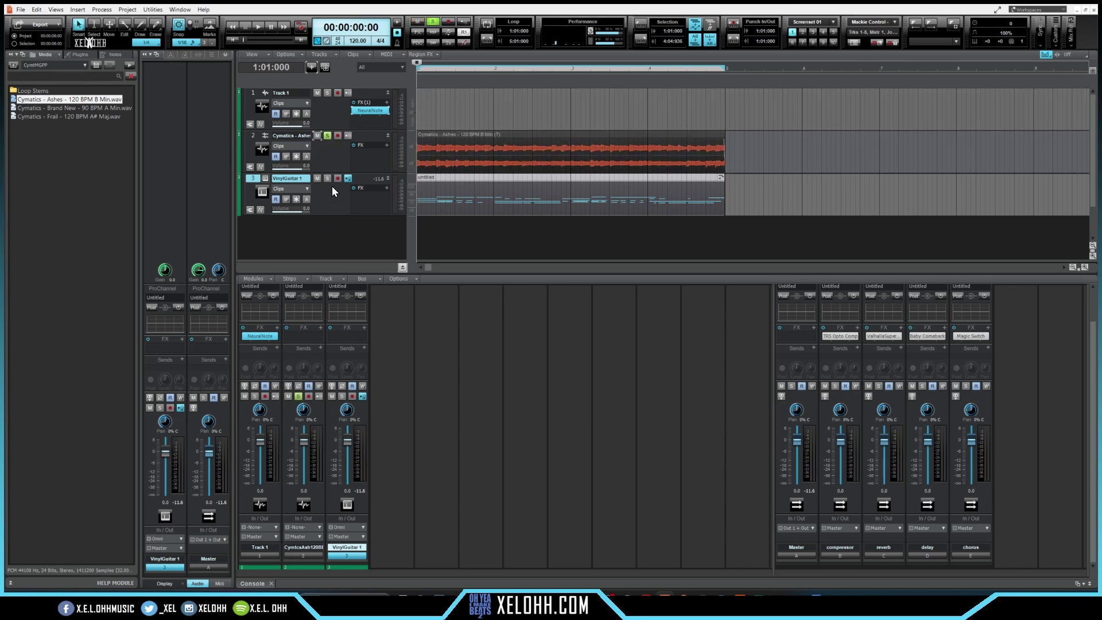
key("space")
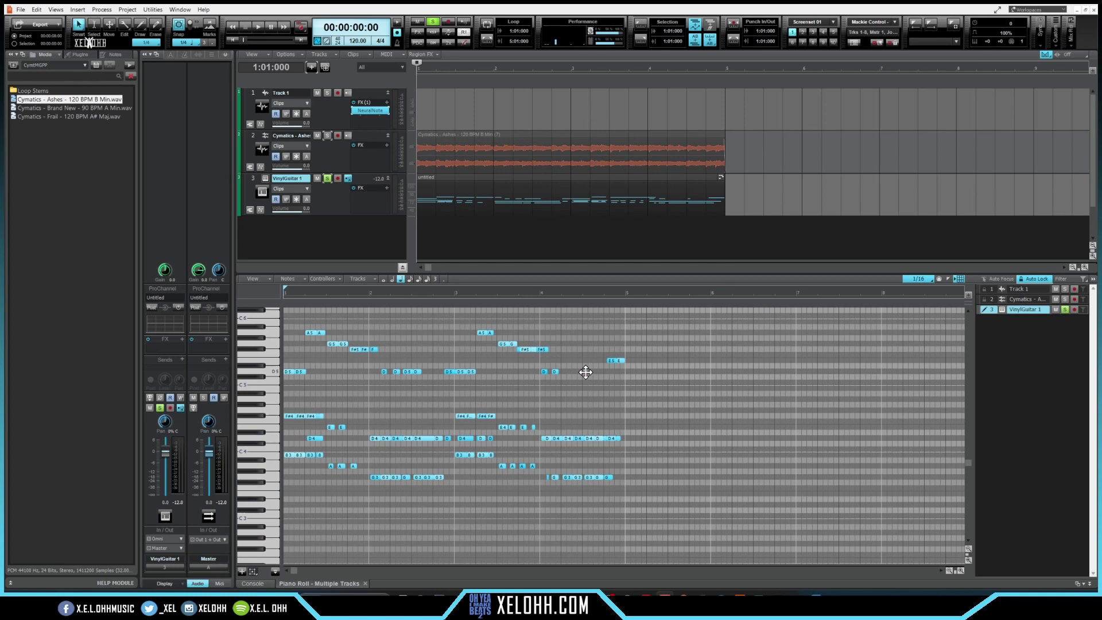
Inspect the length of a short transcribed note in the VinylGuitar clip.
left_click(585, 372)
scroll(448, 407, "up", 1)
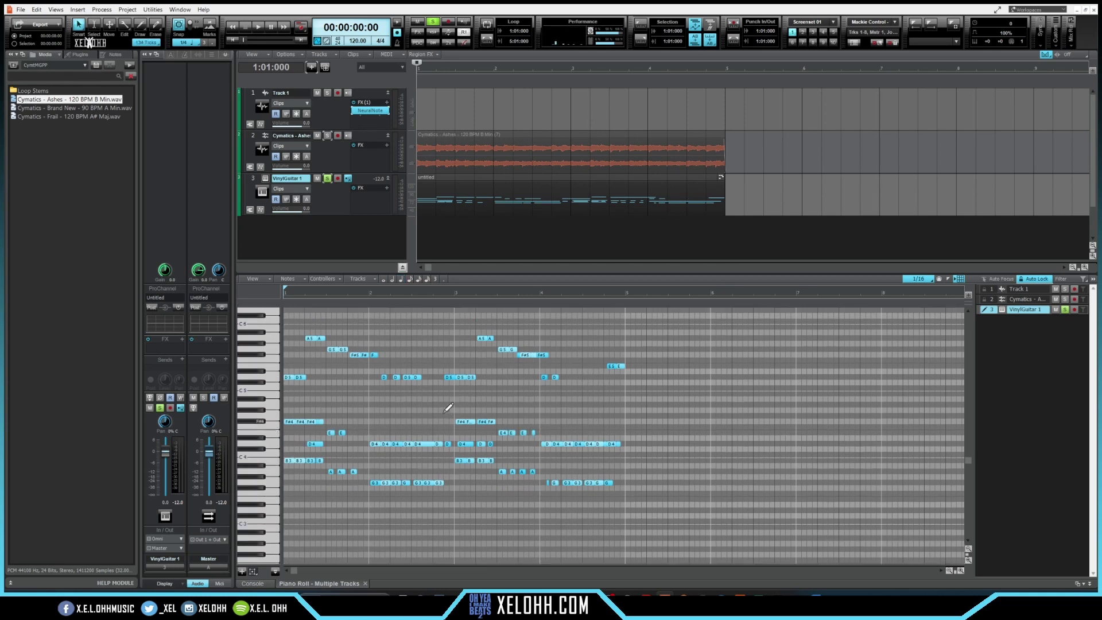
scroll(448, 408, "up", 2)
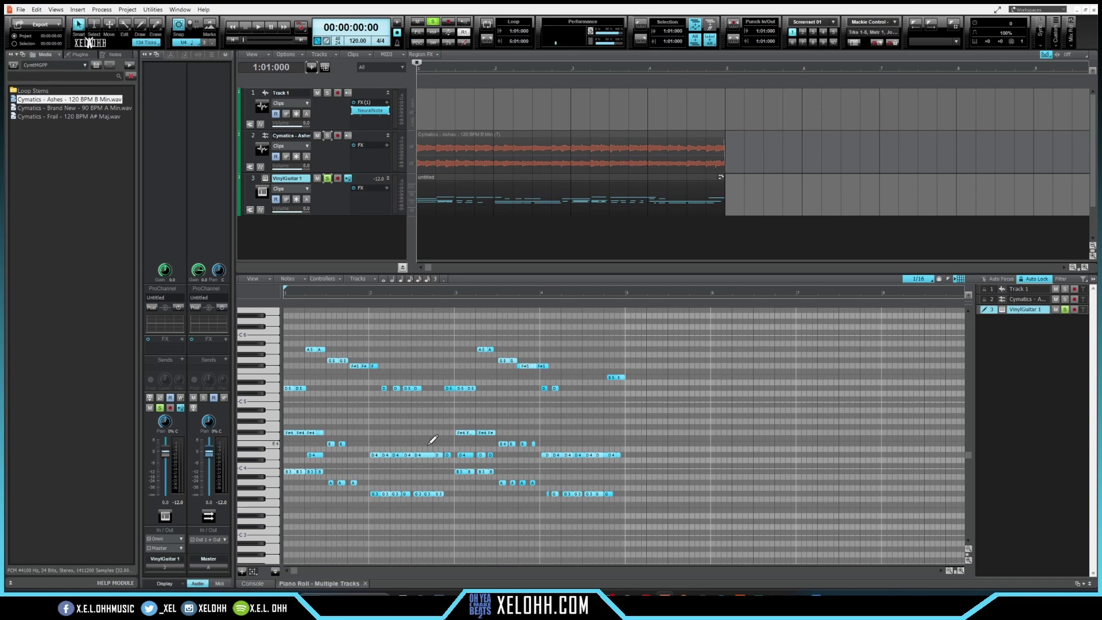
In NeuralNote, set scale quantize to key E, Snap Mode Adjust, and Major scale after trying Minor.
double_click(370, 110)
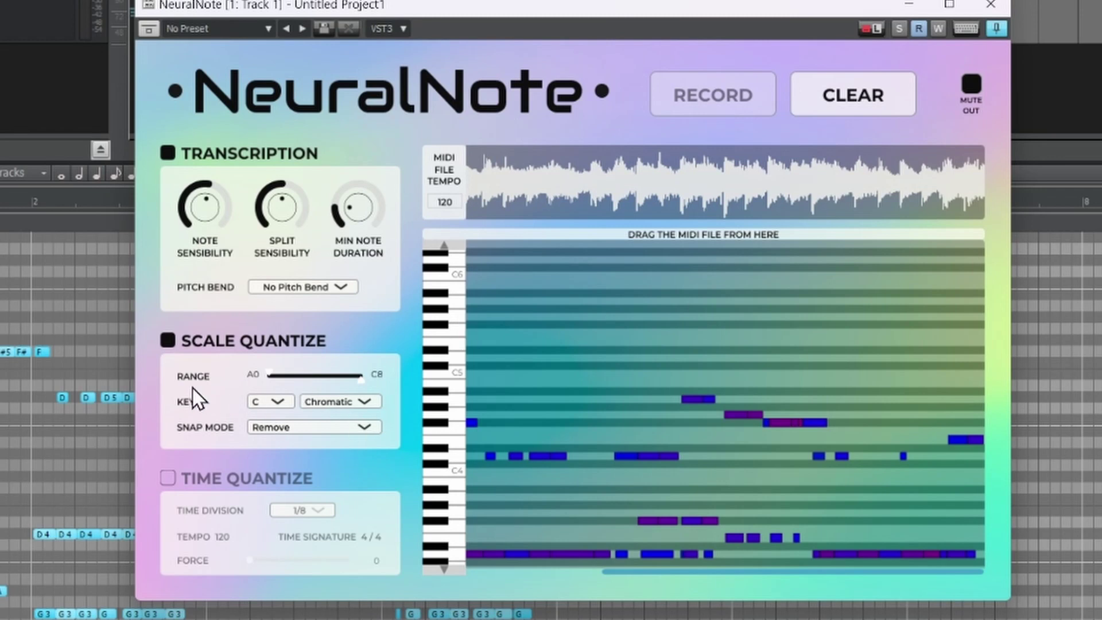
left_click(277, 401)
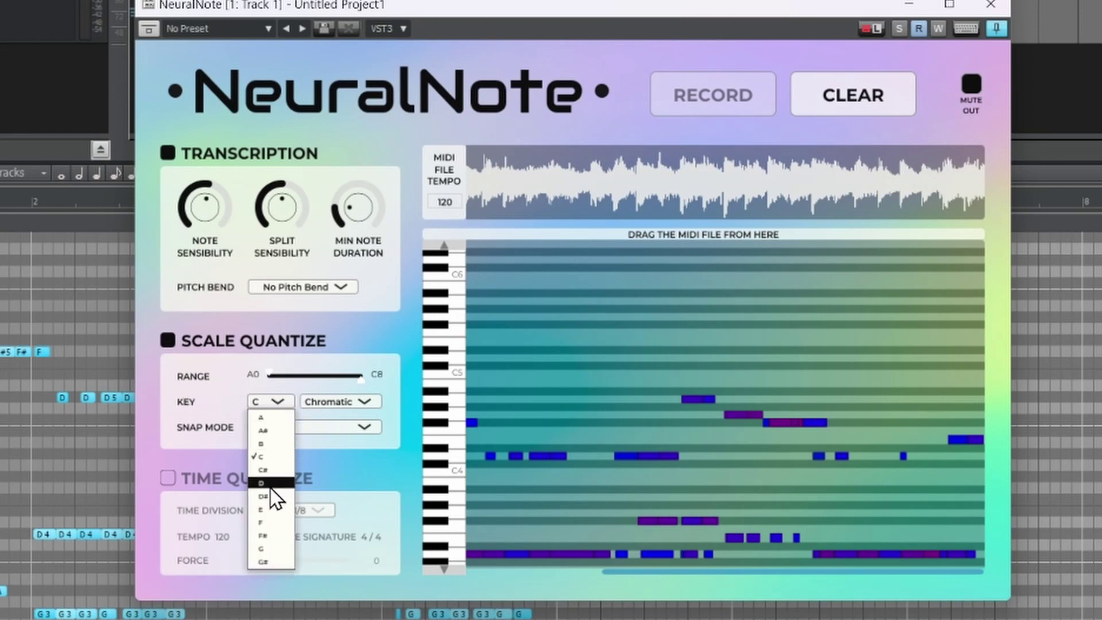
left_click(265, 509)
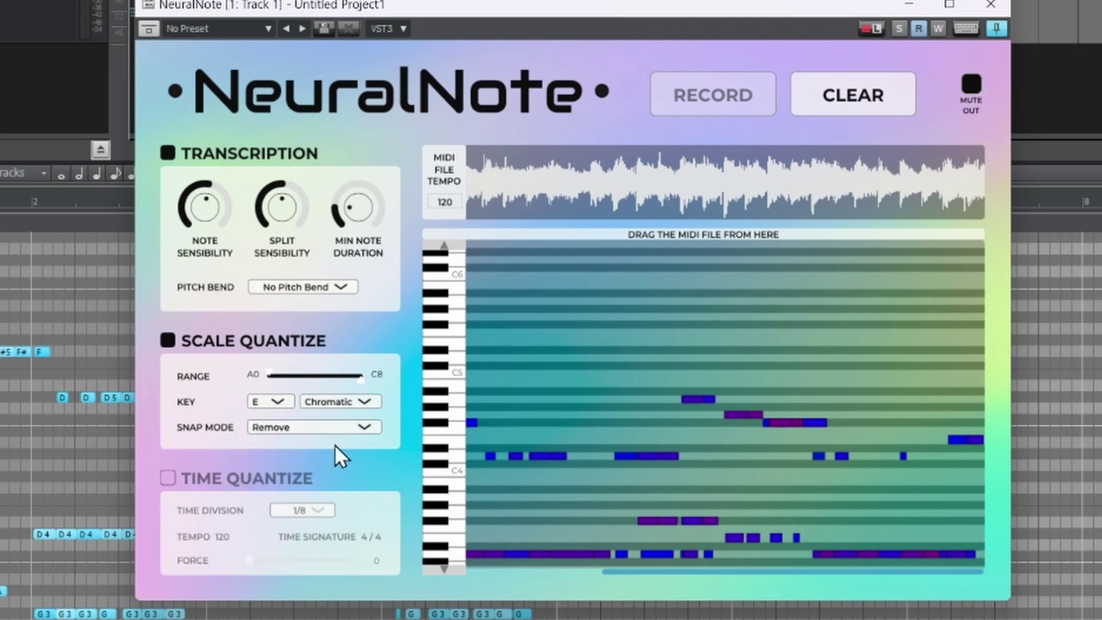
left_click(364, 425)
left_click(318, 436)
left_click(363, 402)
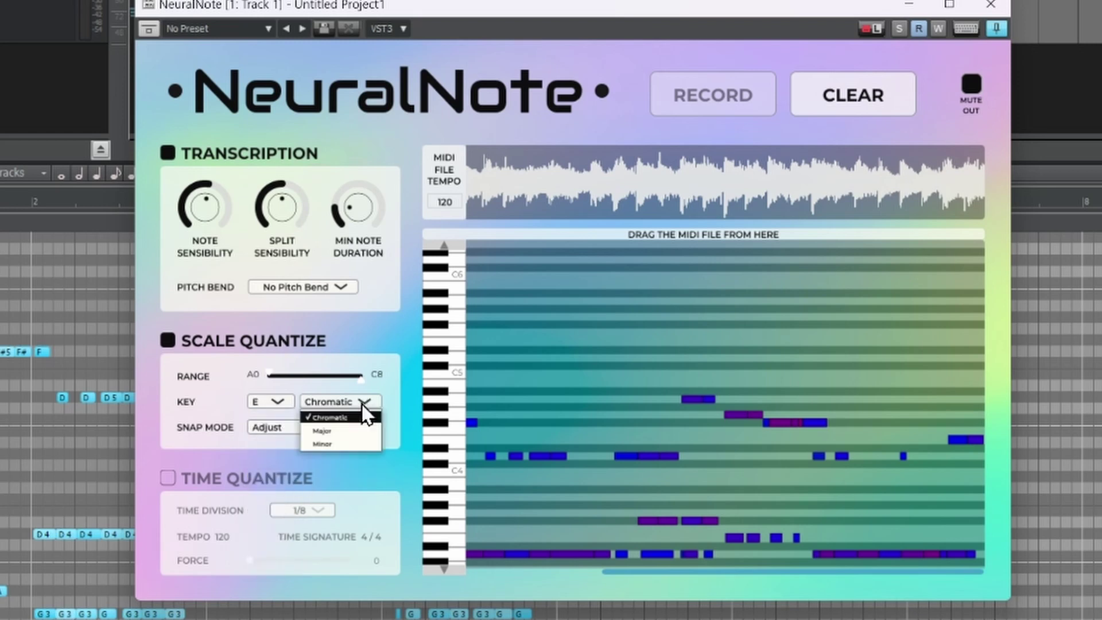
left_click(342, 438)
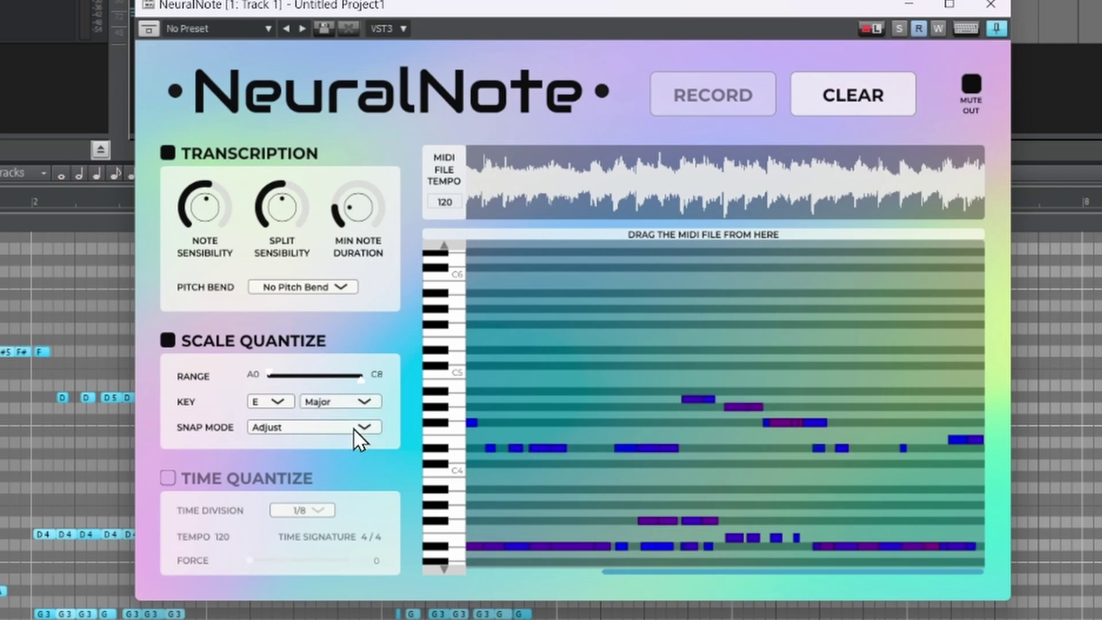
left_click(372, 409)
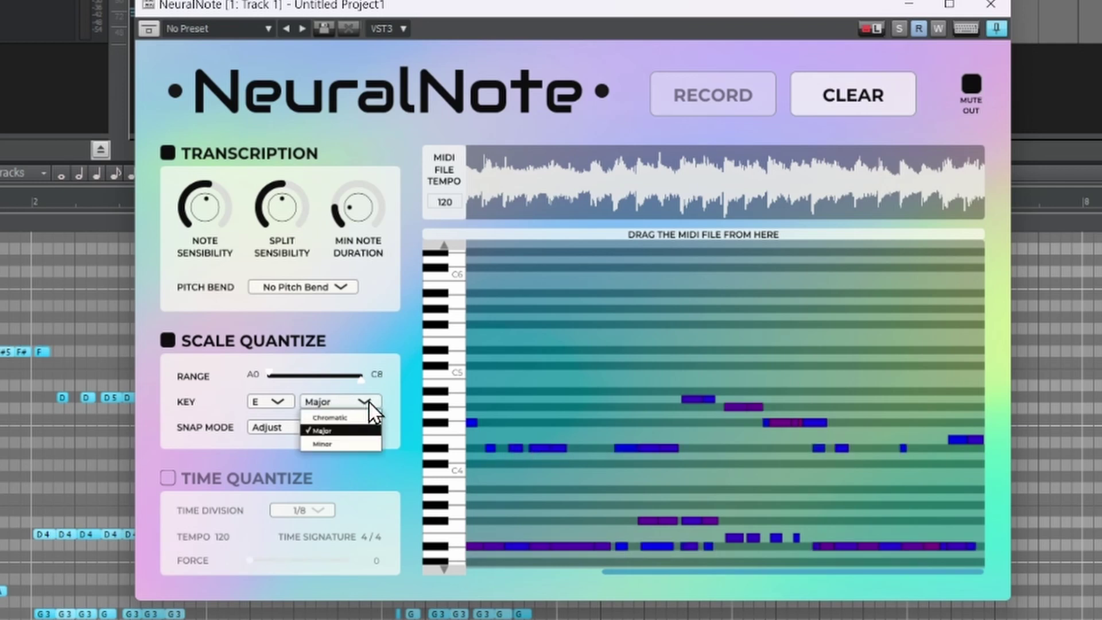
left_click(352, 442)
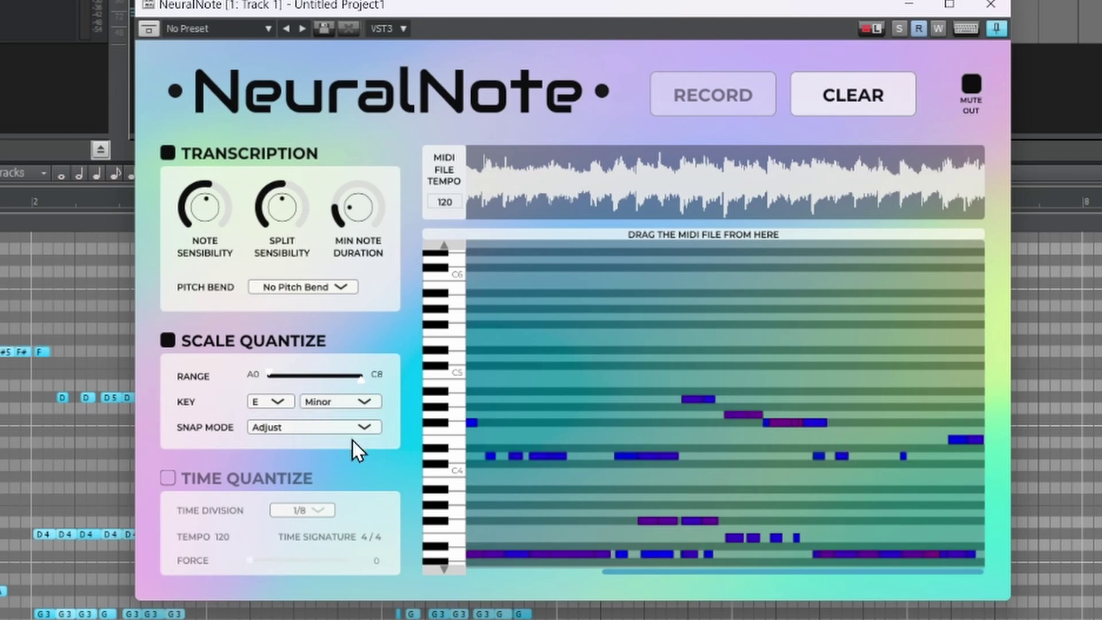
left_click(363, 401)
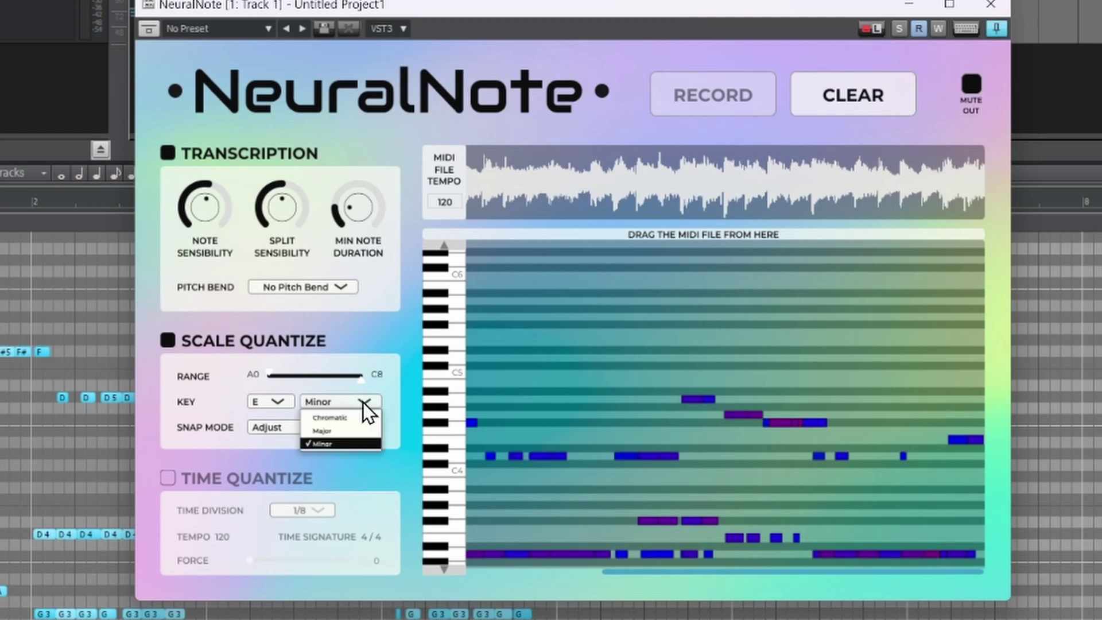
left_click(354, 429)
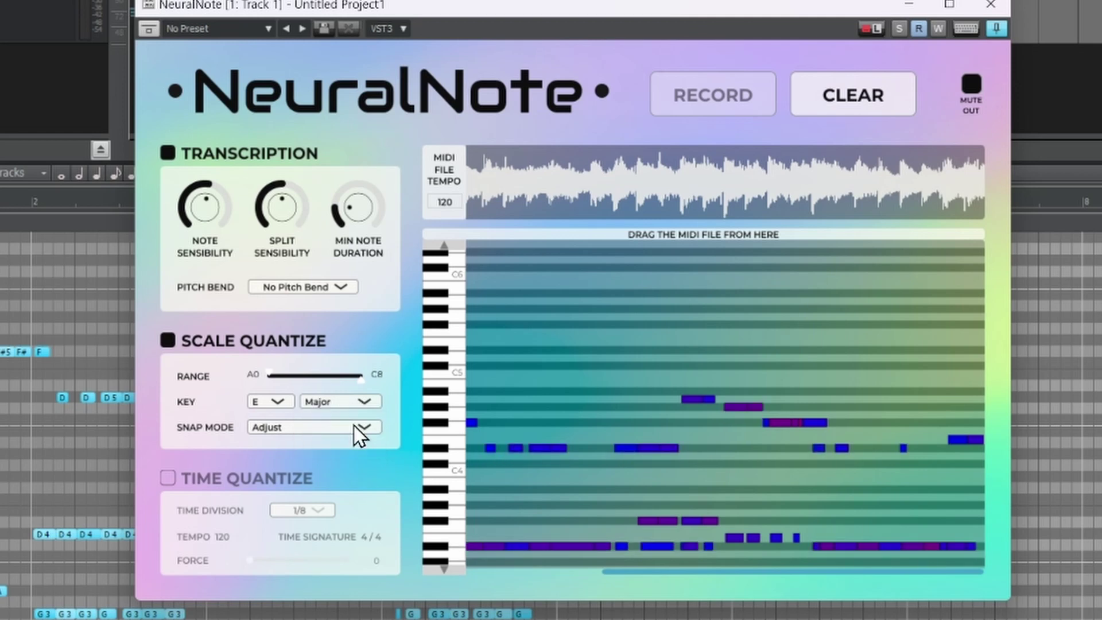
Replace the old VinylGuitar MIDI clip with NeuralNote's E Major transcription and play it back.
mouse_move(213, 223)
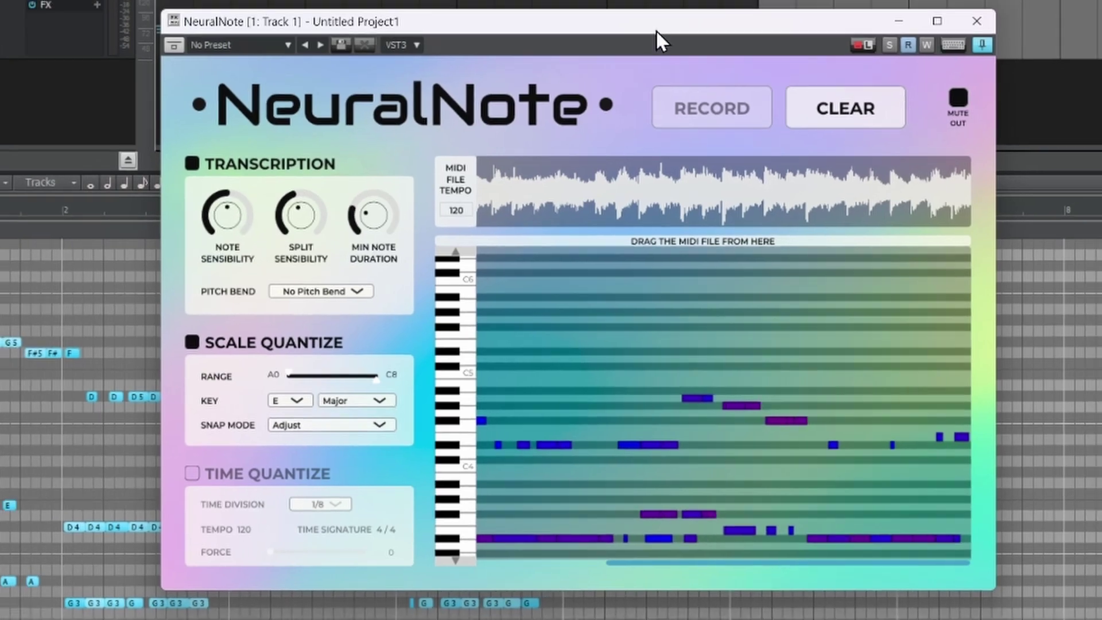
left_click_drag(649, 6, 648, 149)
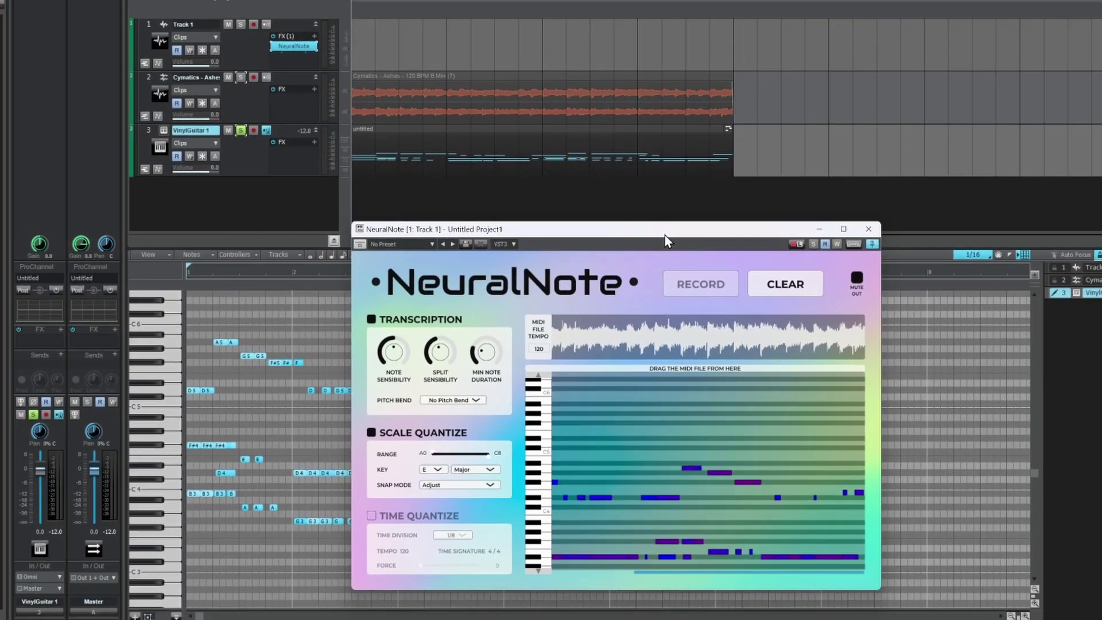
left_click(515, 135)
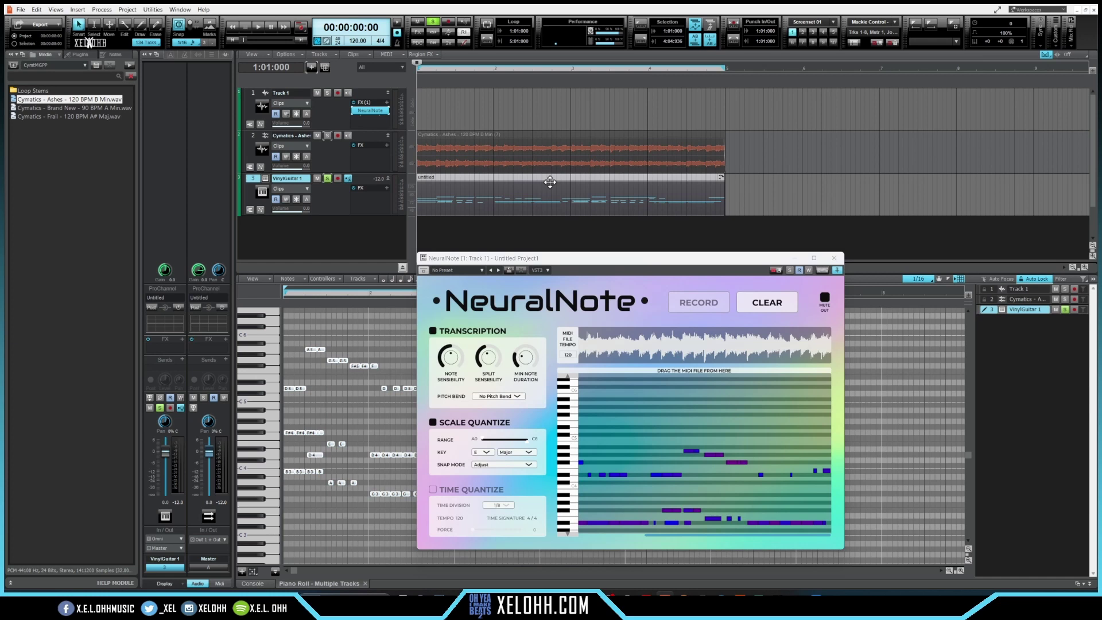
key("Delete")
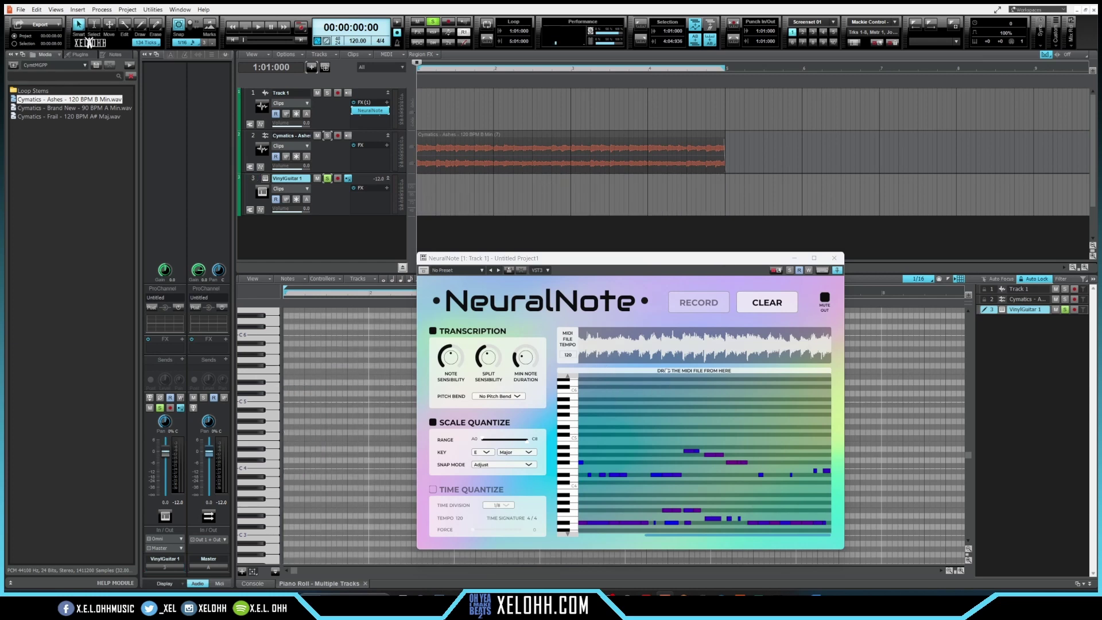
left_click_drag(672, 370, 414, 191)
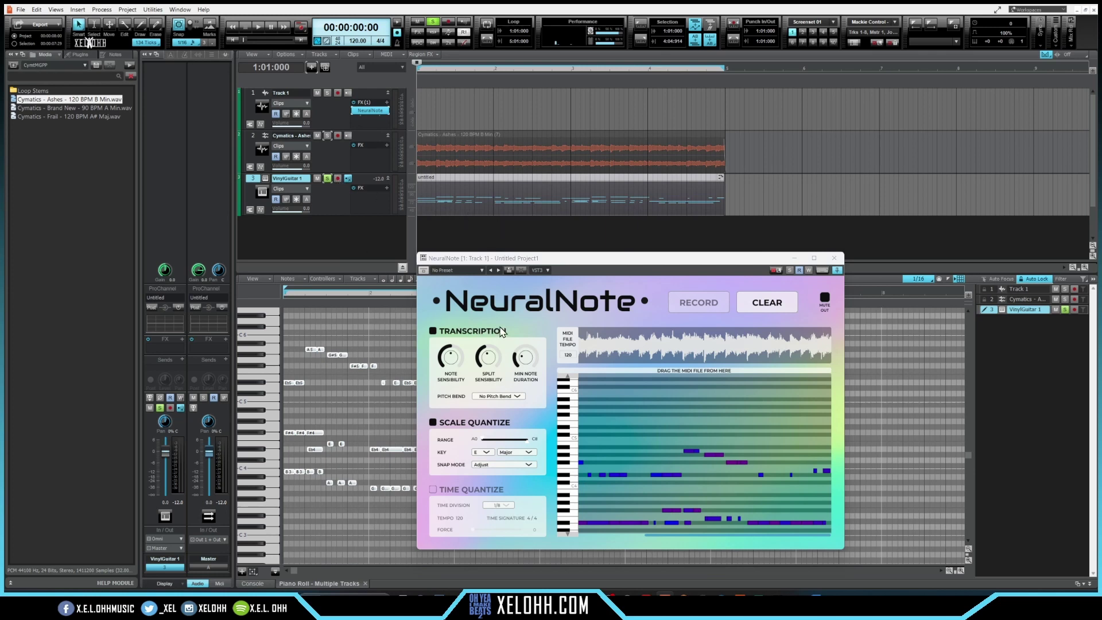
key("space")
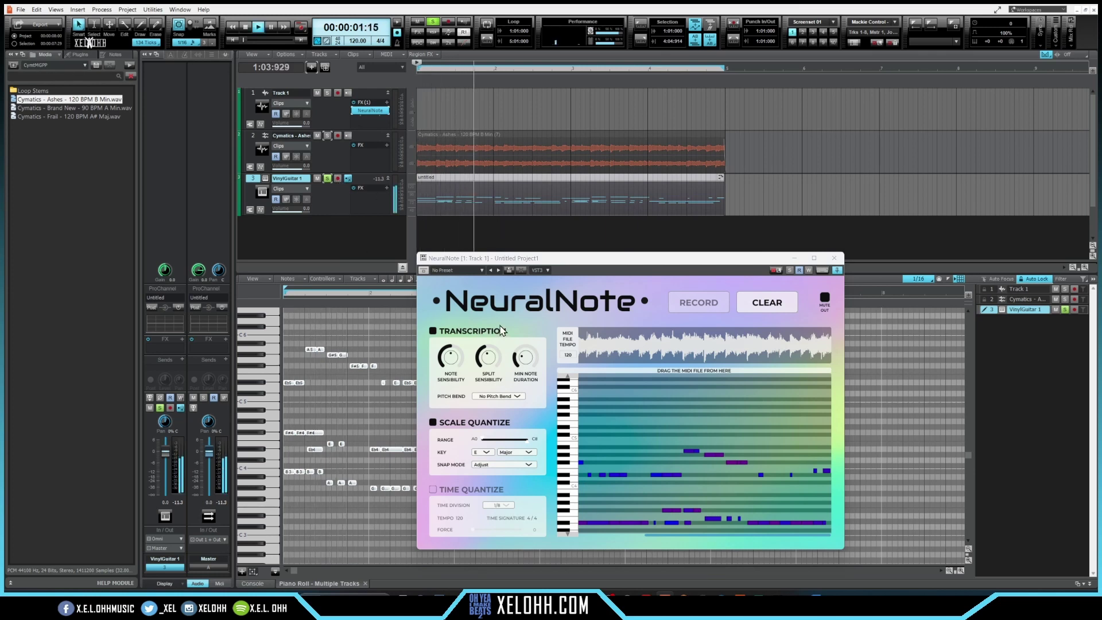